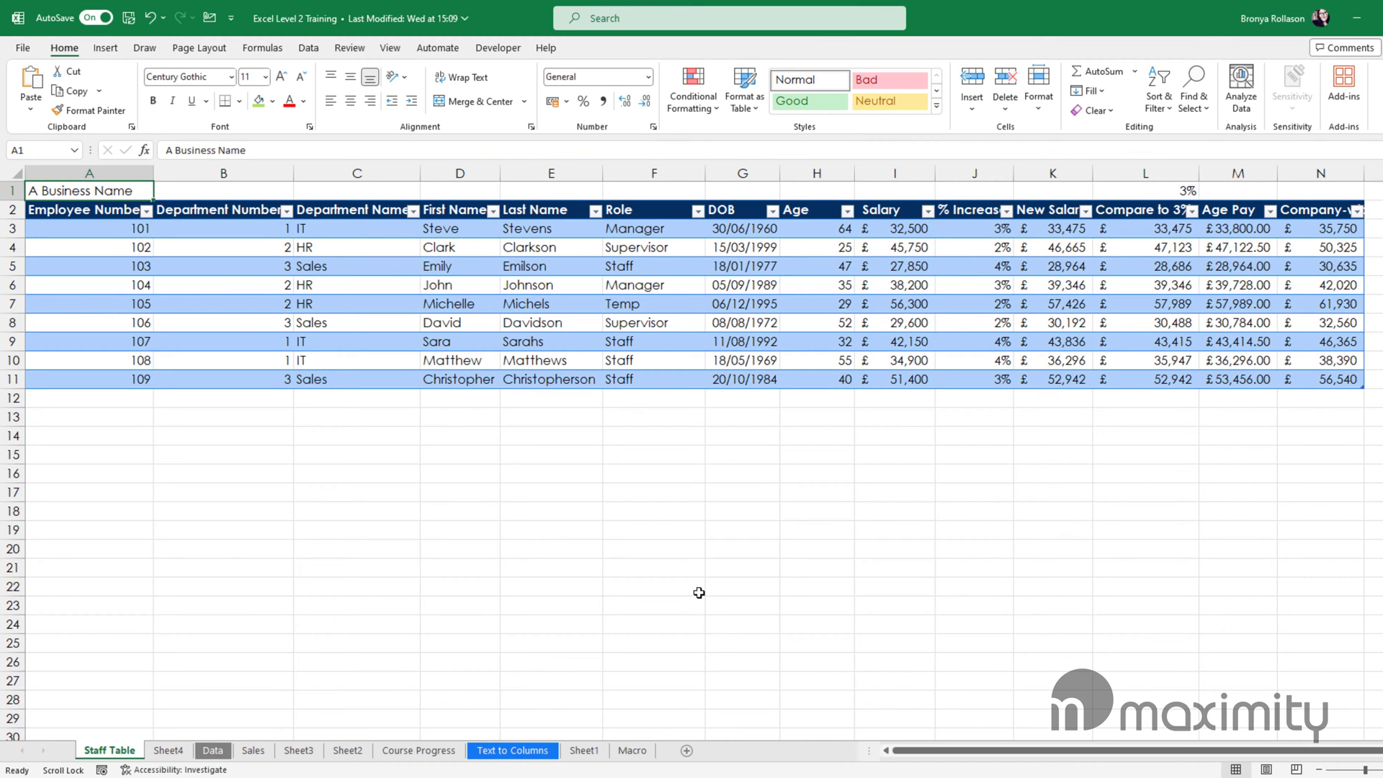
Step: Select a cell inside the staff table so Table Design becomes available
{"action": "left_click", "coordinate": [85, 211]}
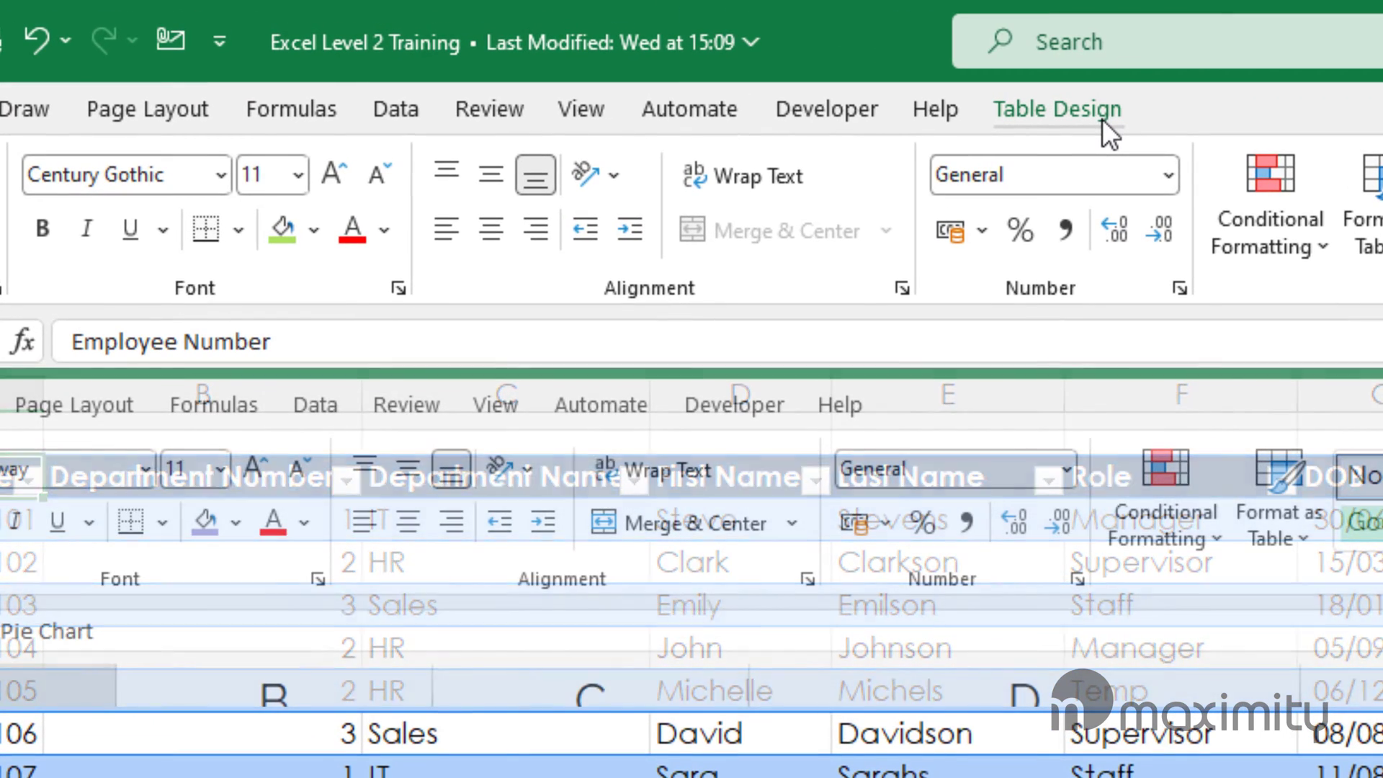
Step: Insert a Department Name slicer for the staff table and shorten it
{"action": "left_click", "coordinate": [1102, 120]}
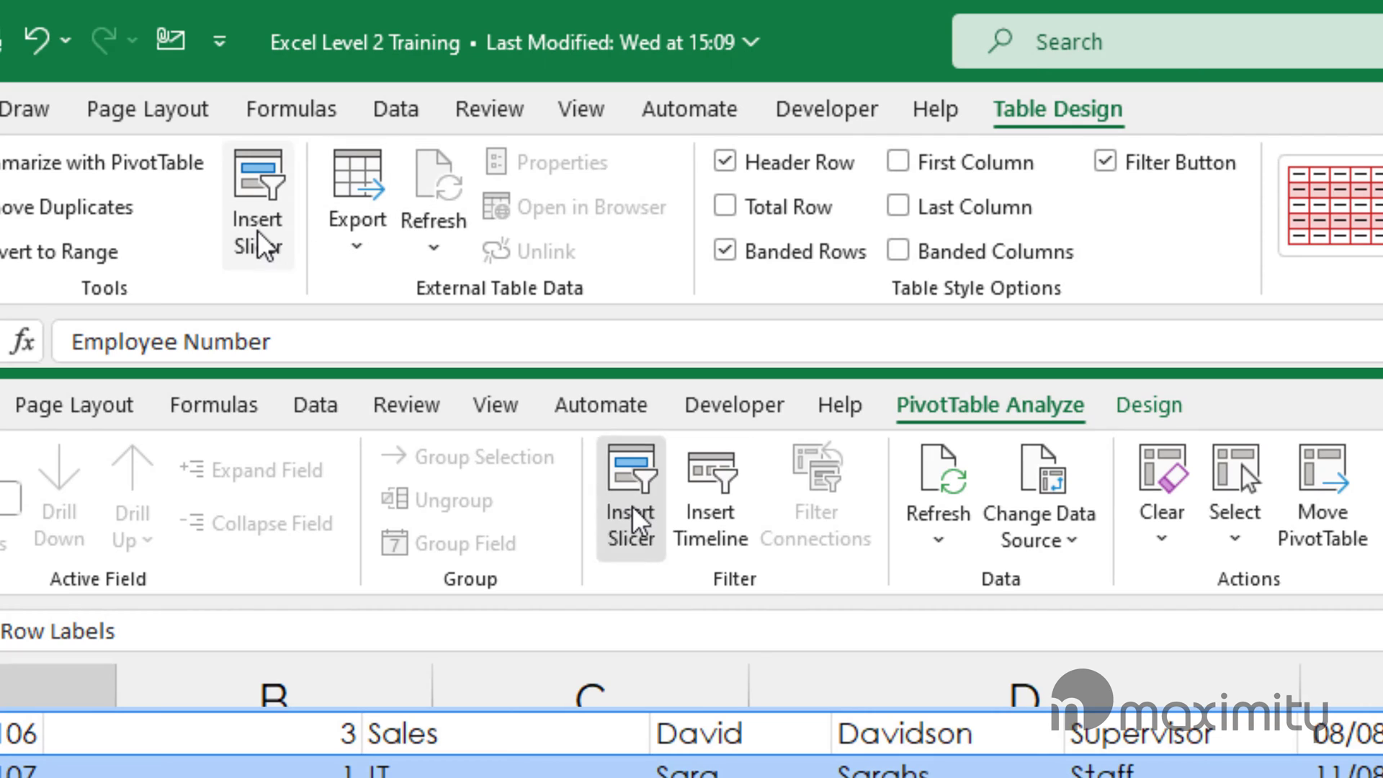
{"action": "left_click", "coordinate": [260, 206]}
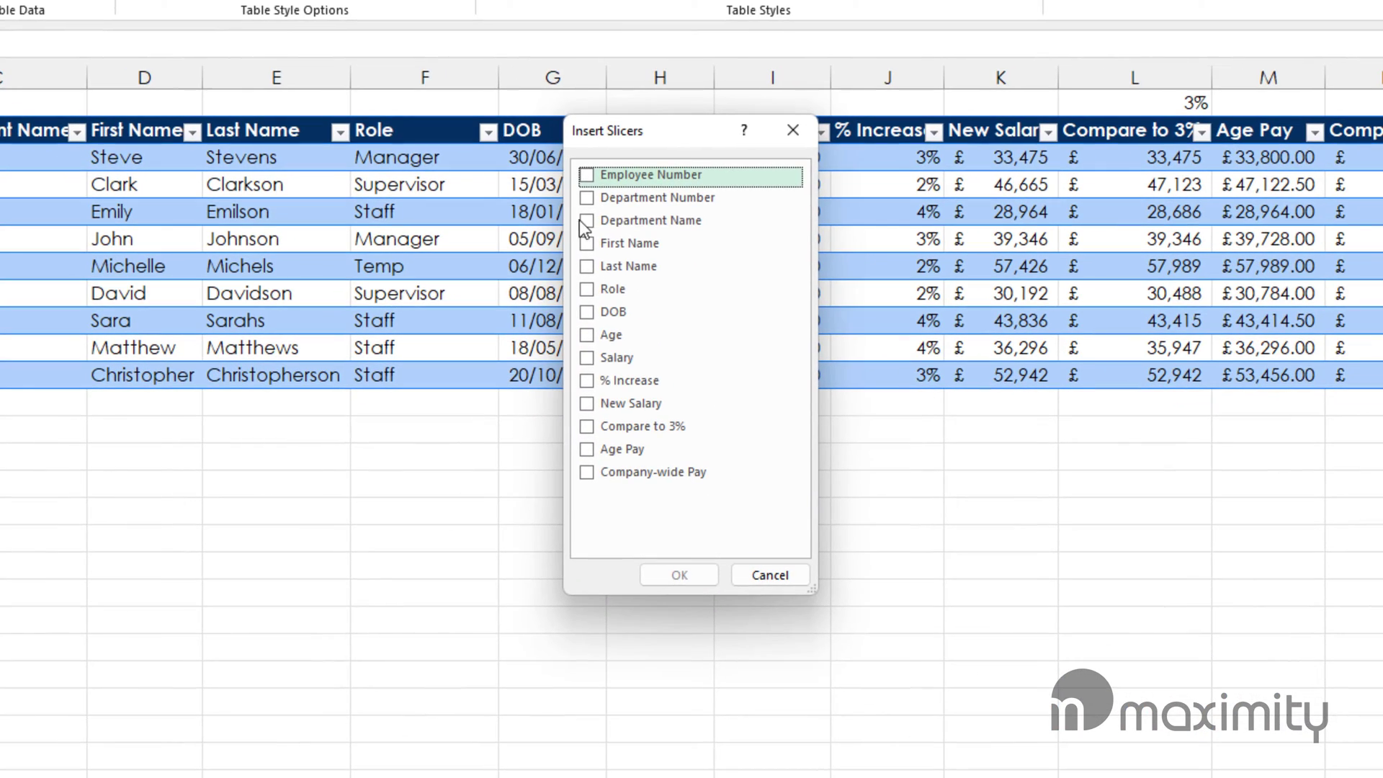
{"action": "left_click", "coordinate": [587, 220]}
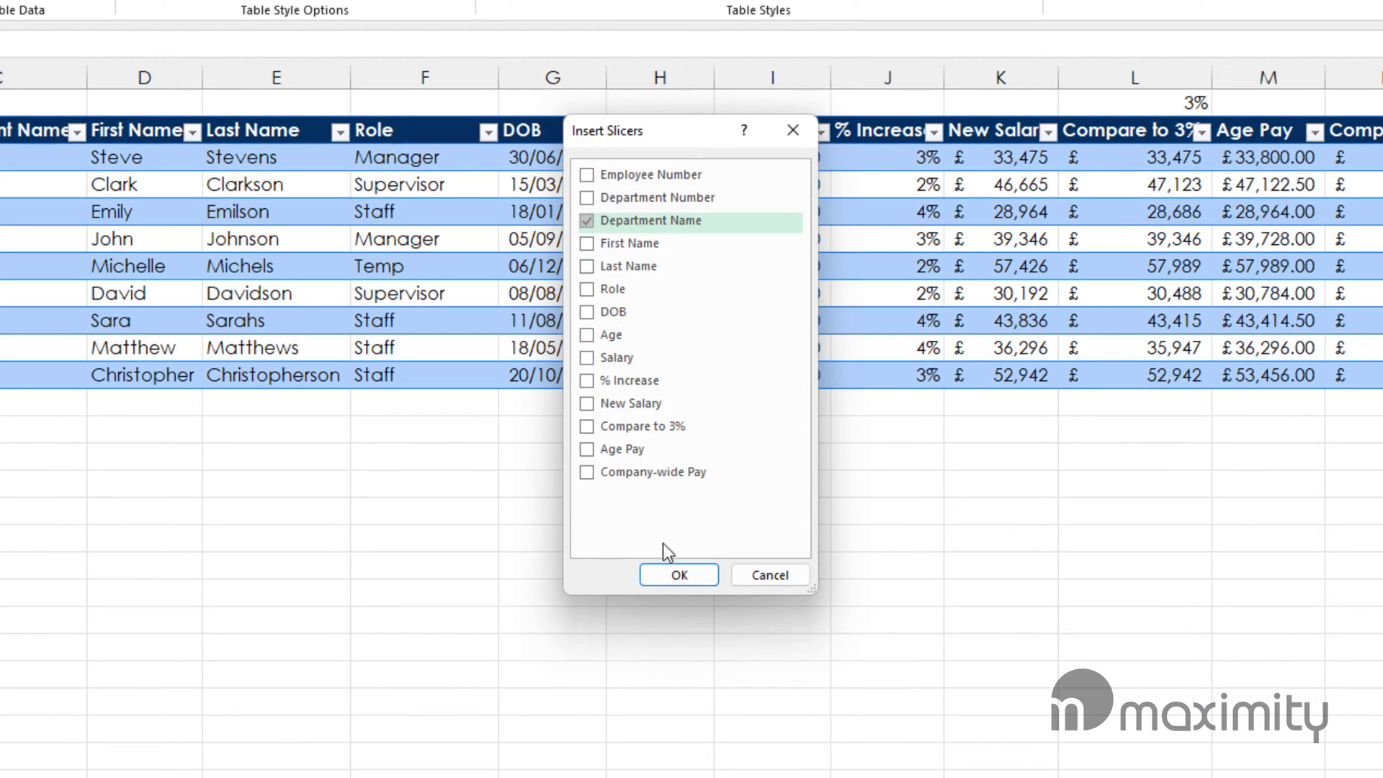
{"action": "left_click", "coordinate": [679, 575]}
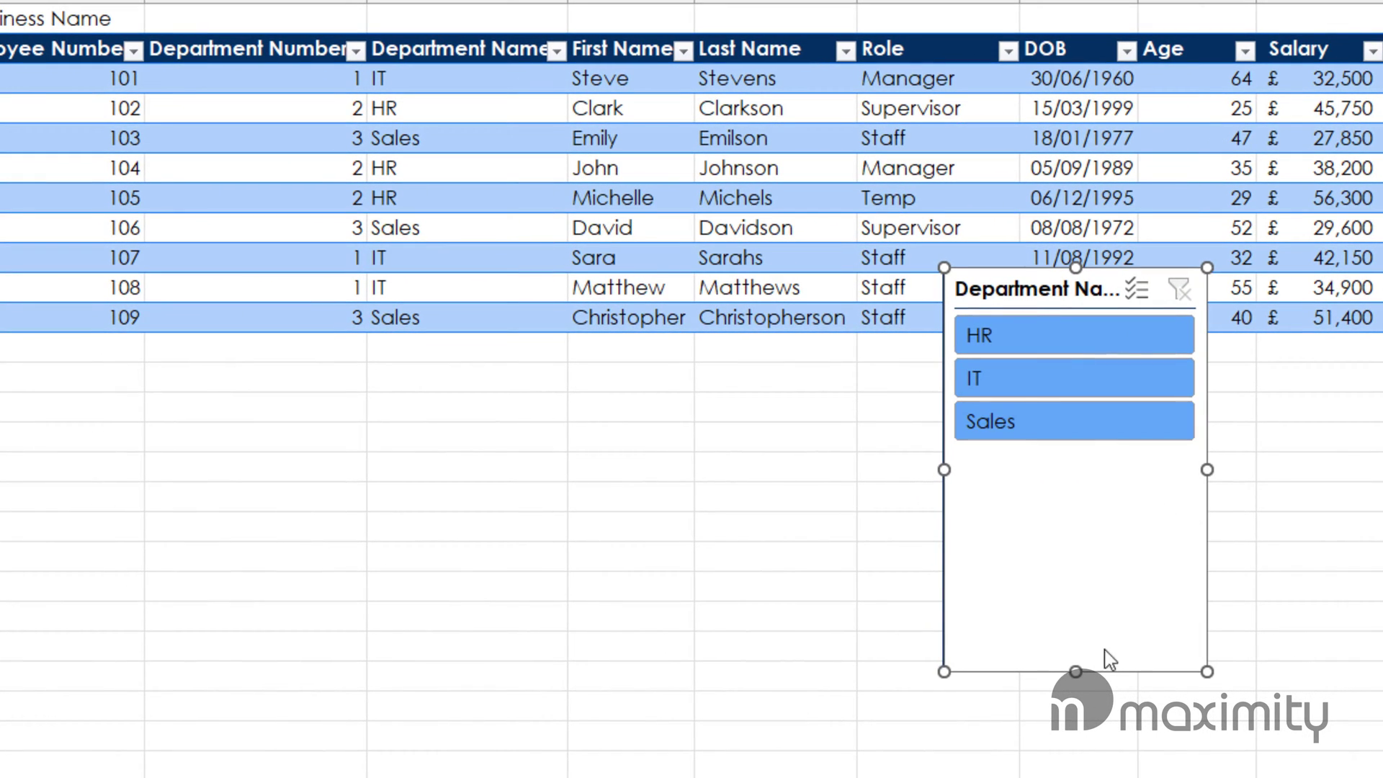
{"action": "left_click_drag", "start_coordinate": [1077, 514], "coordinate": [1075, 470]}
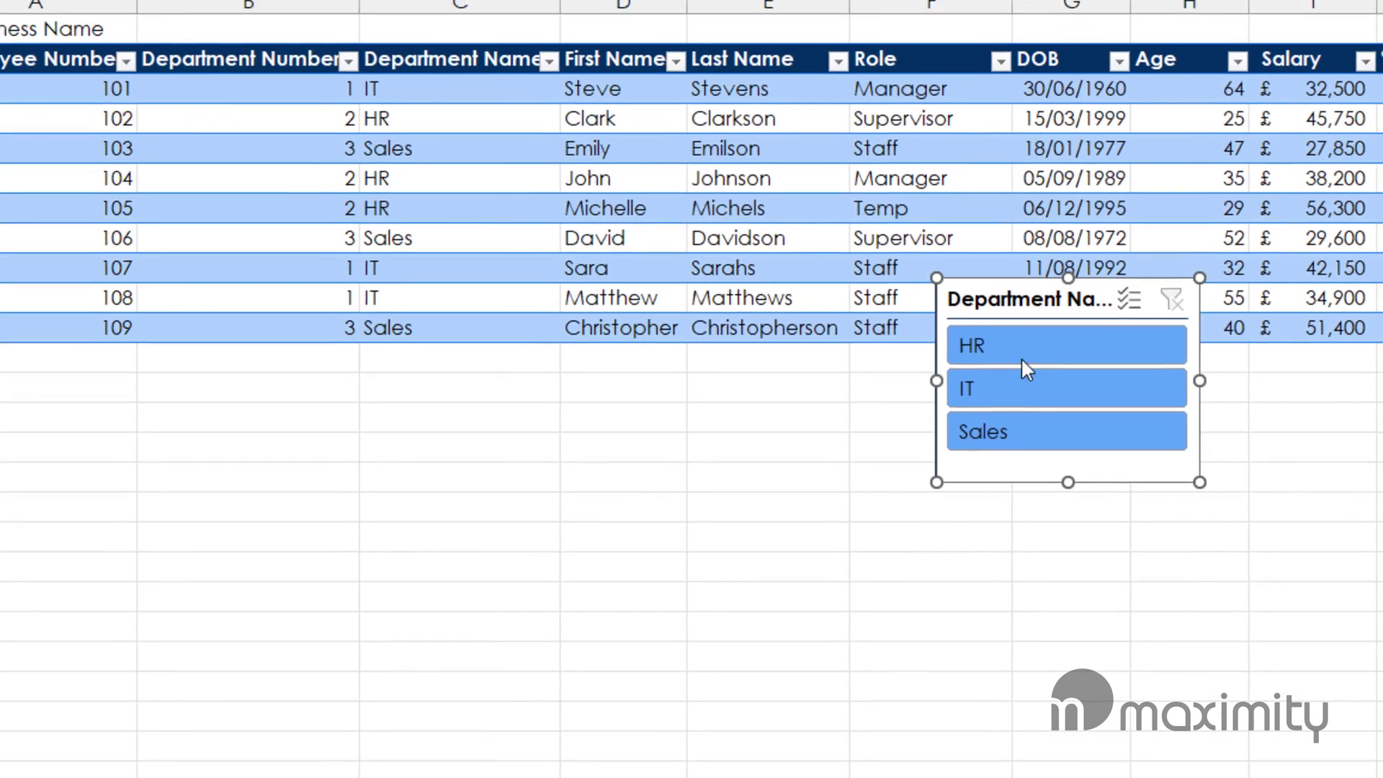
Step: Filter the staff table to HR, IT, then Sales with the slicer, twice over
{"action": "left_click", "coordinate": [1020, 336]}
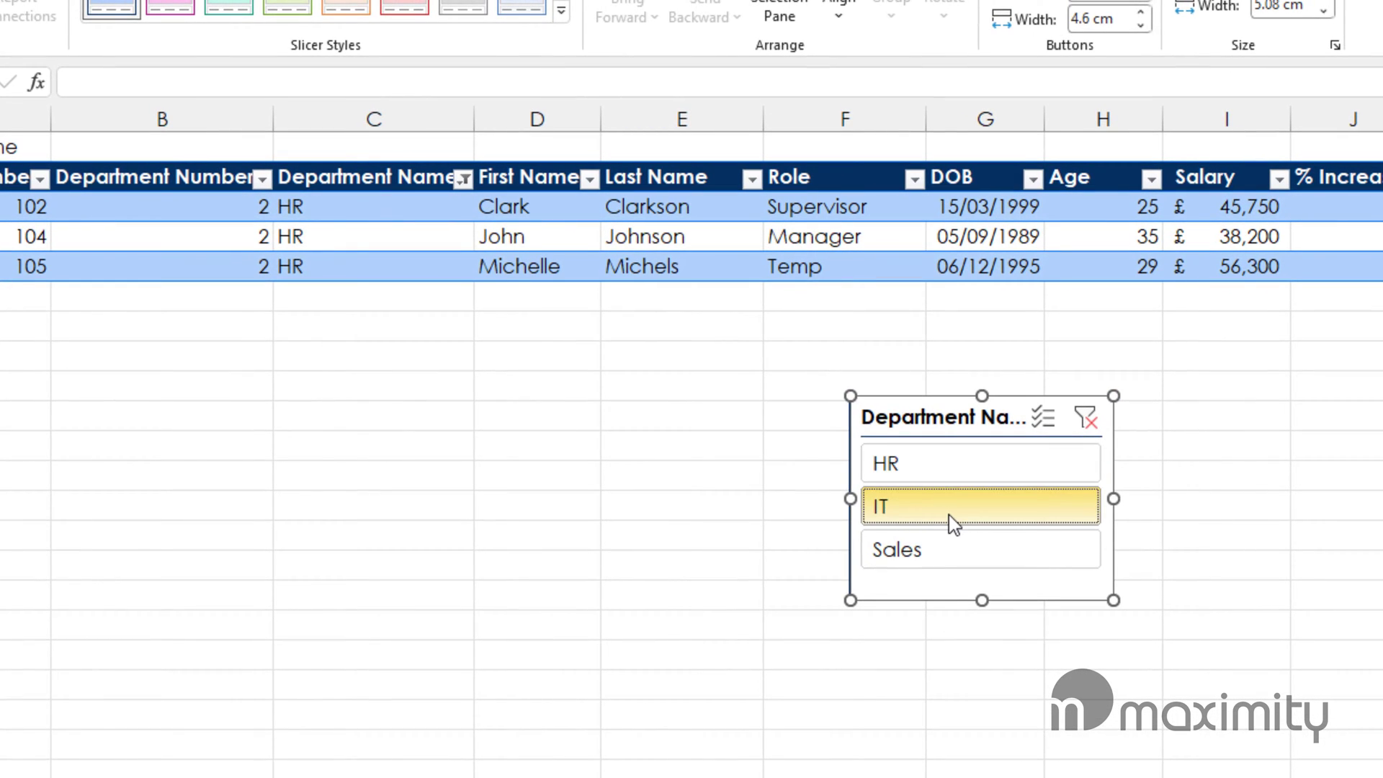
{"action": "left_click", "coordinate": [948, 485]}
{"action": "left_click", "coordinate": [951, 551]}
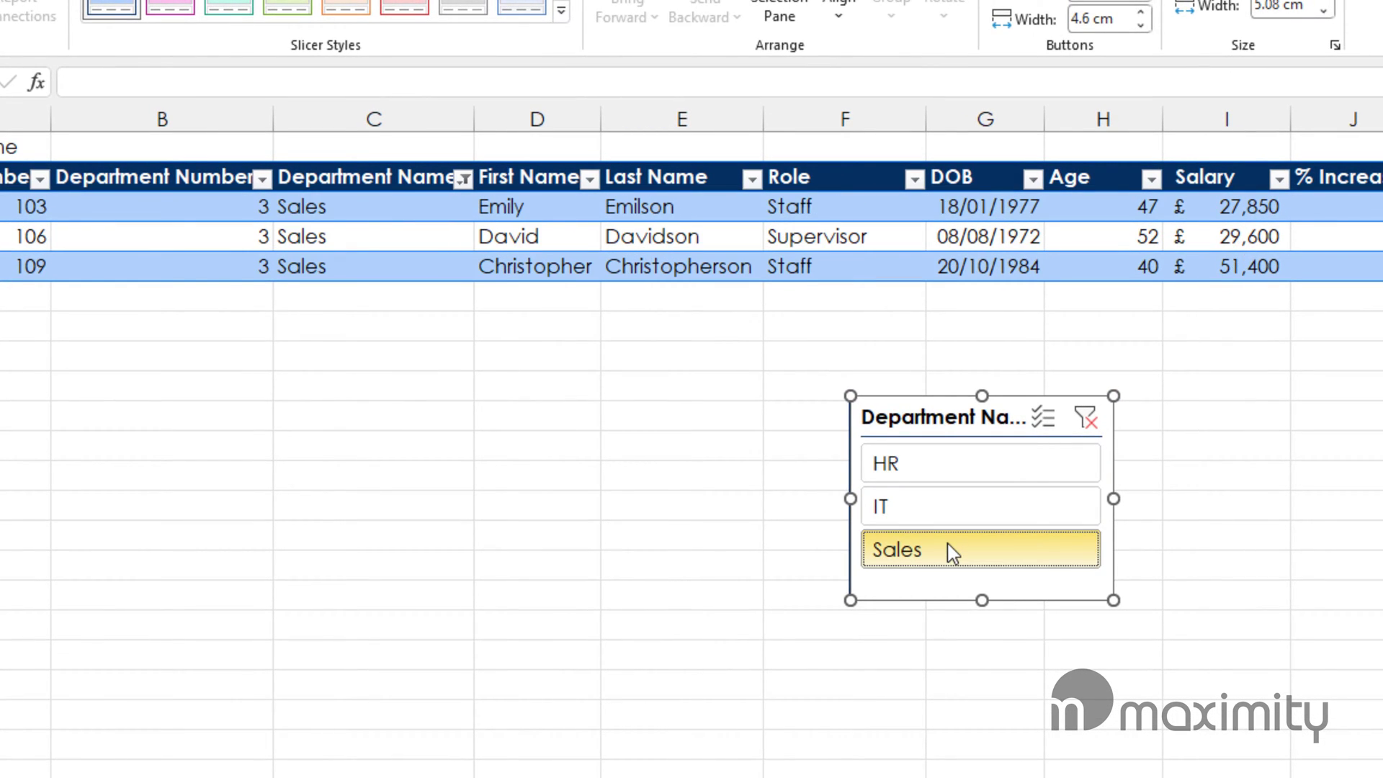
{"action": "left_click", "coordinate": [949, 469]}
{"action": "left_click", "coordinate": [949, 507]}
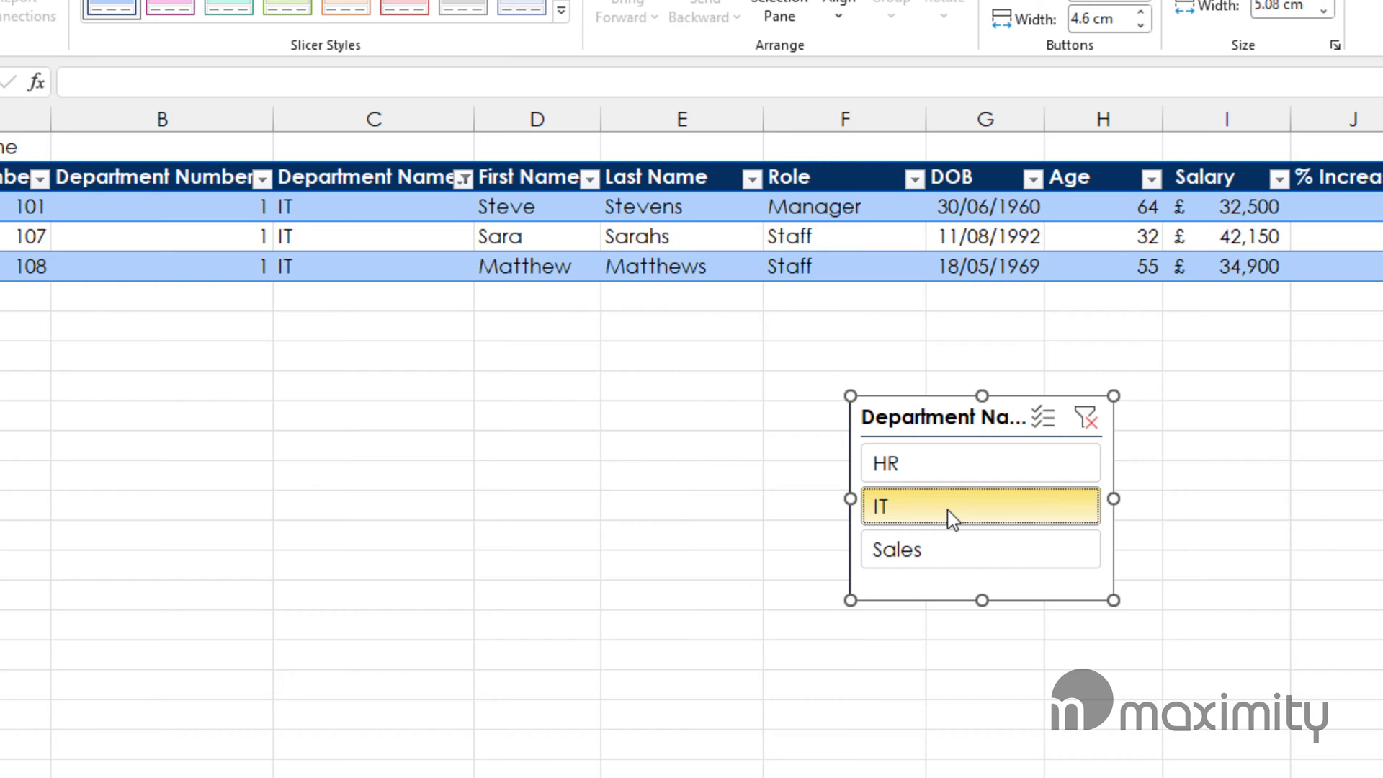
{"action": "left_click", "coordinate": [942, 548]}
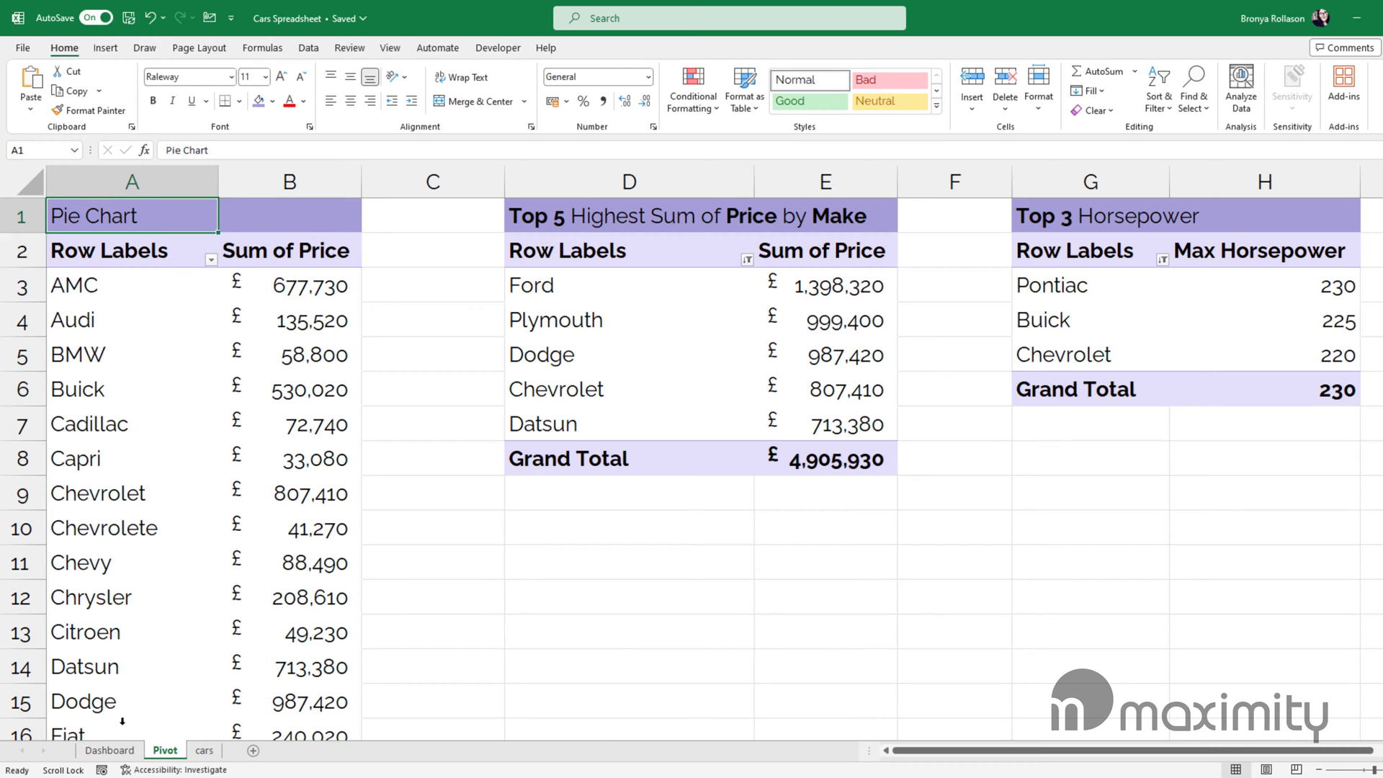
Step: View the CARS dashboard, then return to Pivot and select the Pie Chart pivot table
{"action": "left_click", "coordinate": [109, 750]}
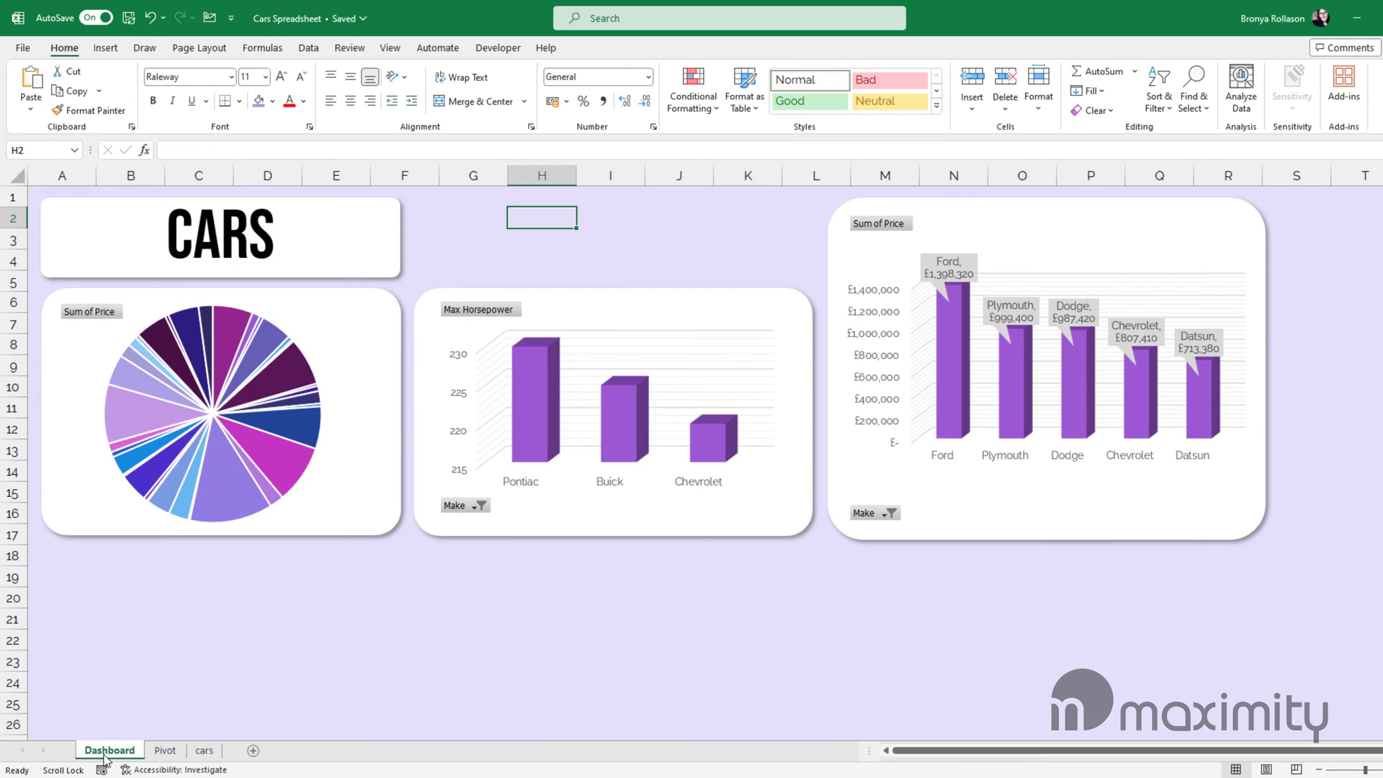
{"action": "left_click", "coordinate": [164, 749]}
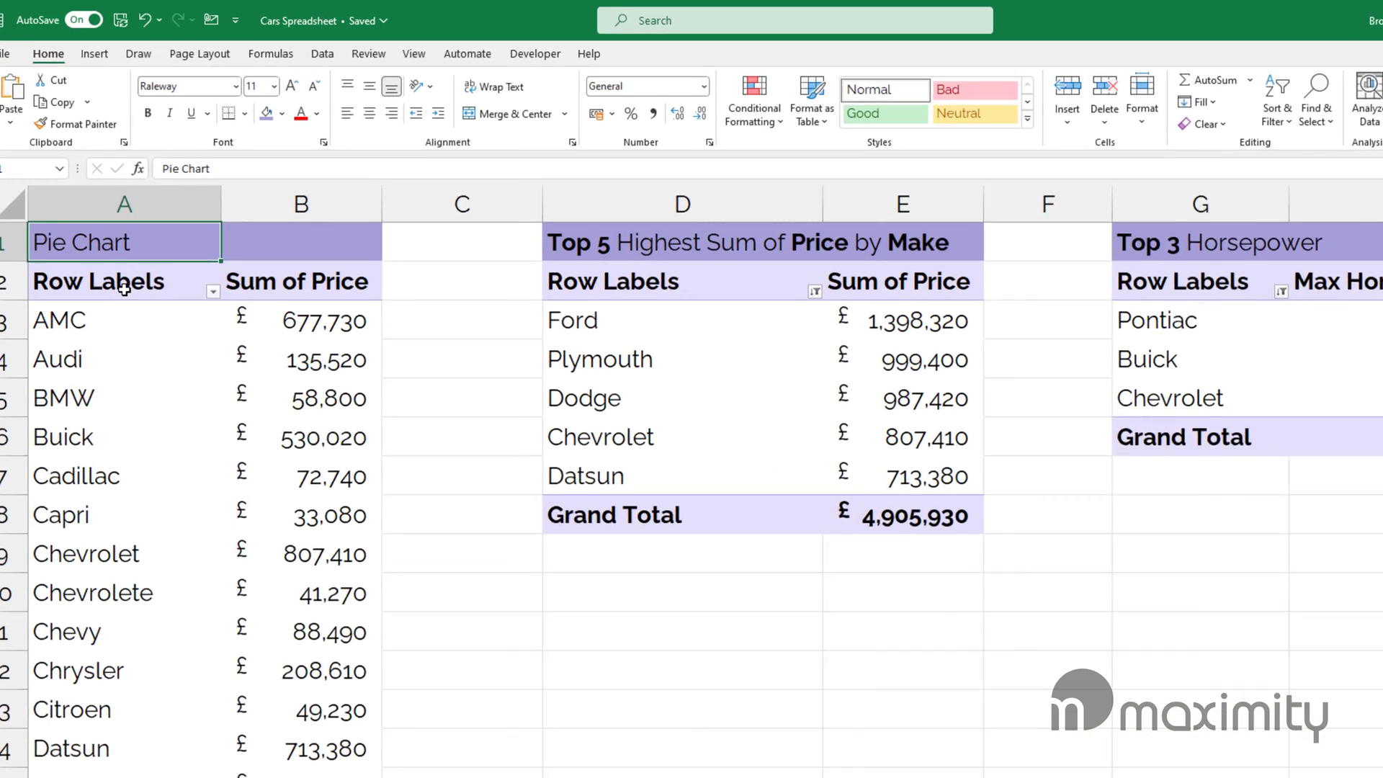
{"action": "left_click", "coordinate": [130, 250]}
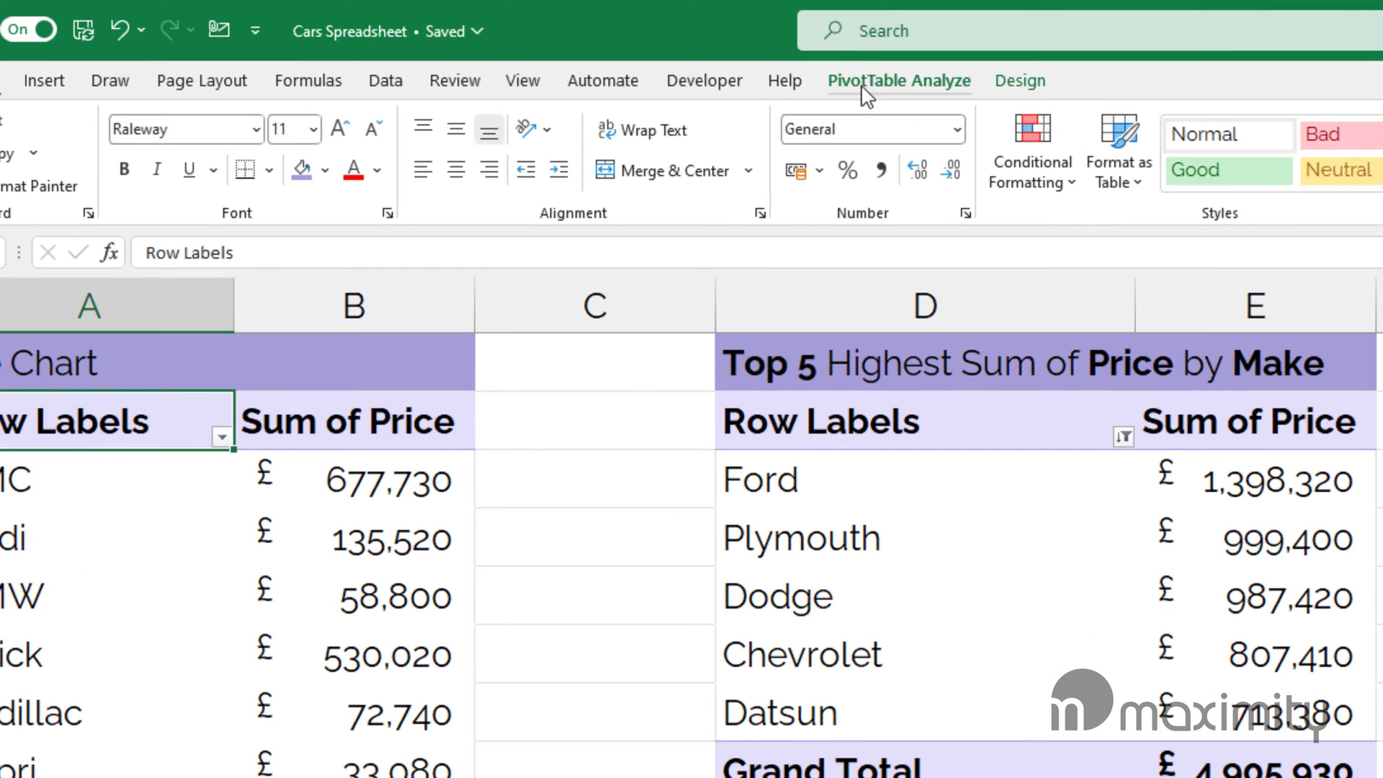
{"action": "left_click", "coordinate": [865, 83]}
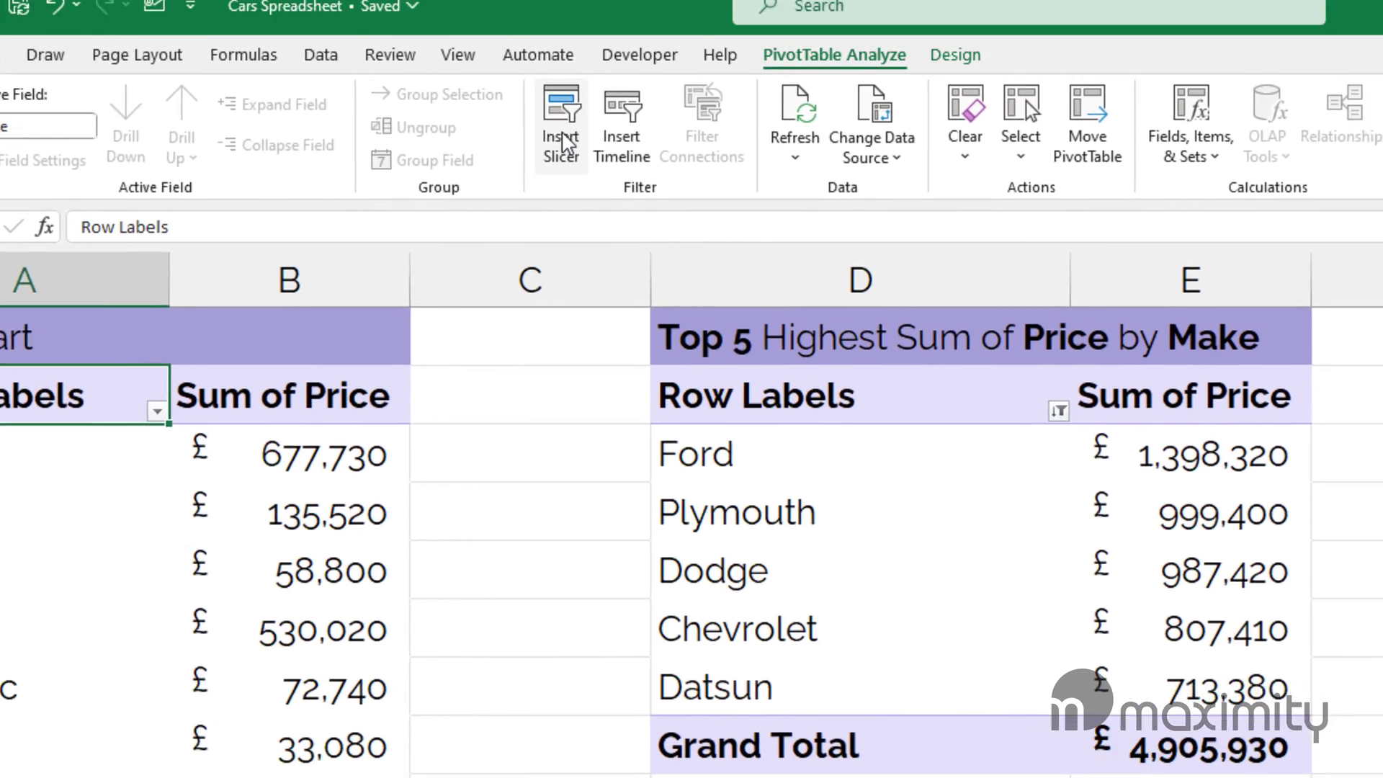
Step: Choose Origin as the field for a new pivot table slicer
{"action": "left_click", "coordinate": [563, 124]}
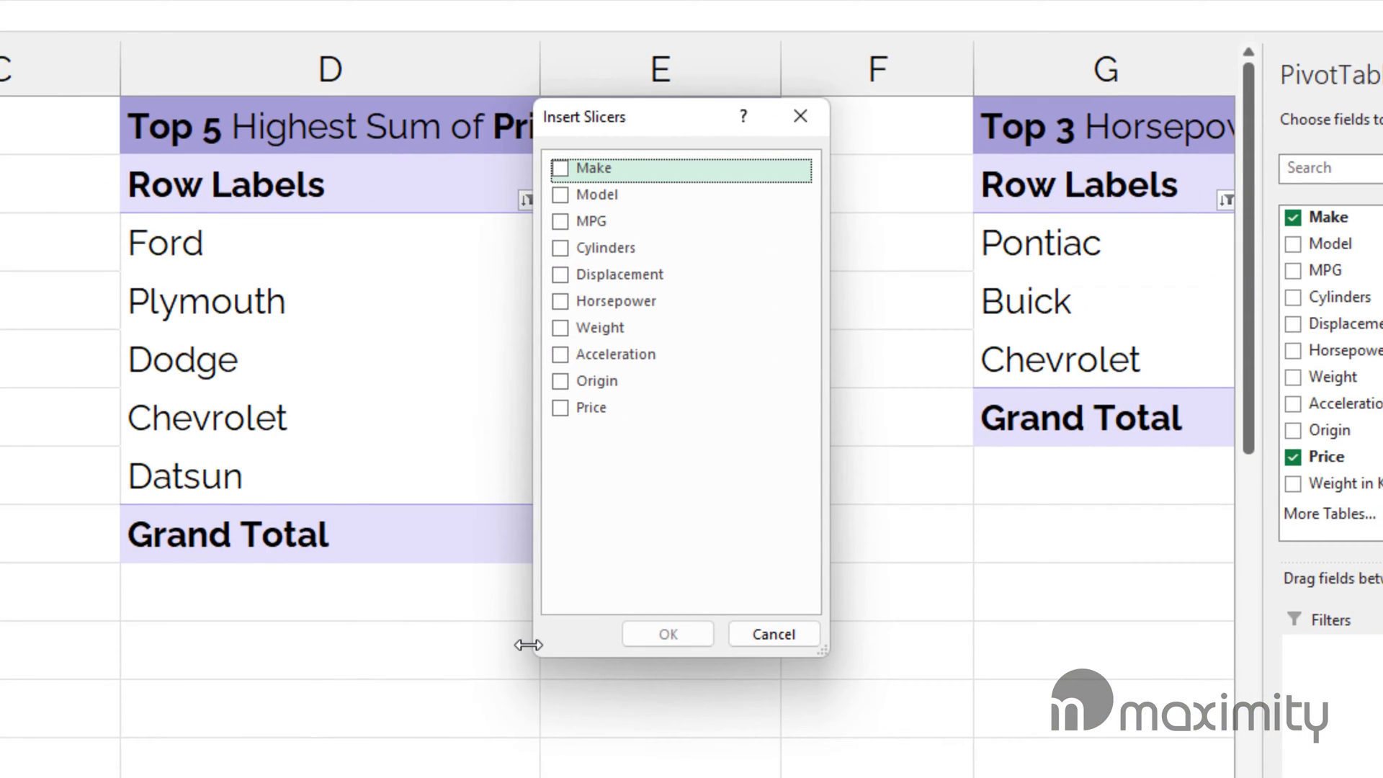
{"action": "left_click", "coordinate": [561, 379]}
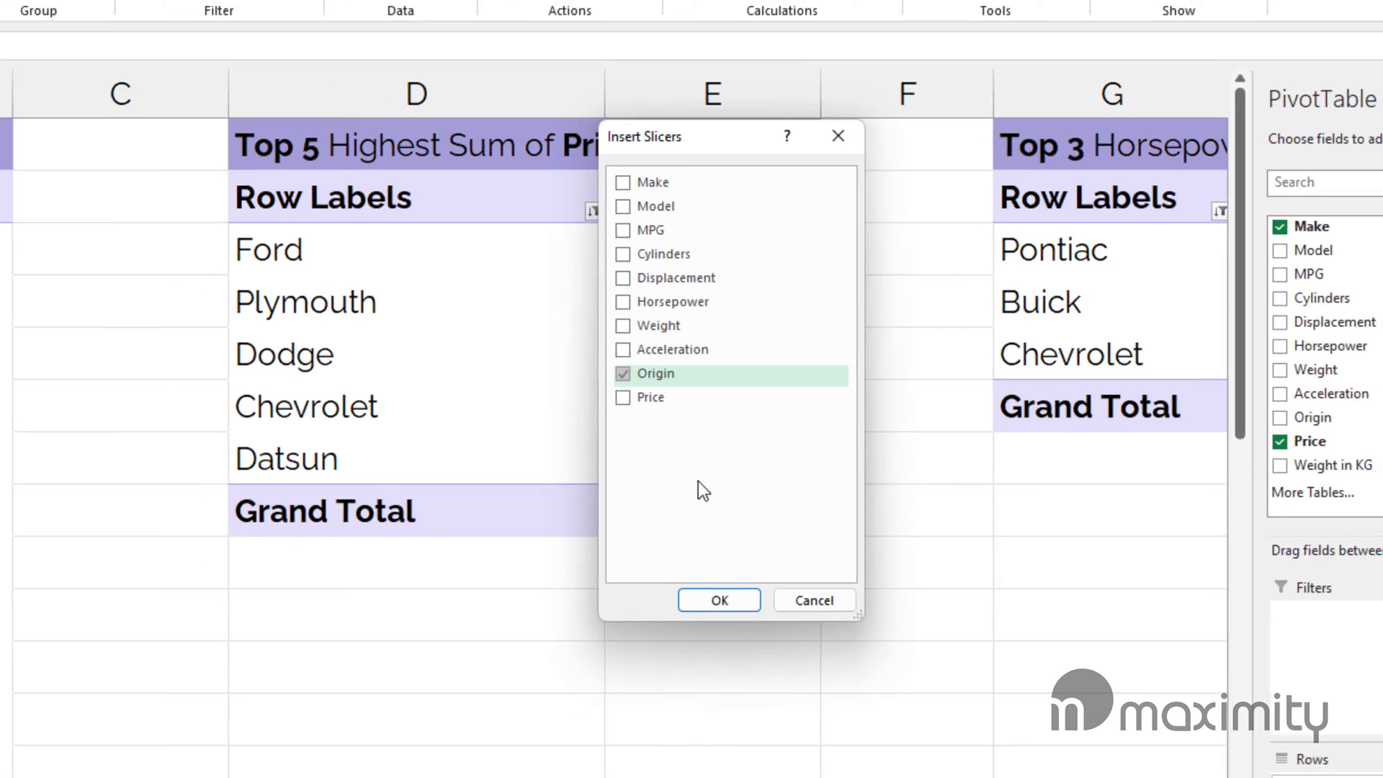
Step: Create the Origin slicer, shorten it, and move it below the Top 5 table
{"action": "left_click", "coordinate": [719, 600]}
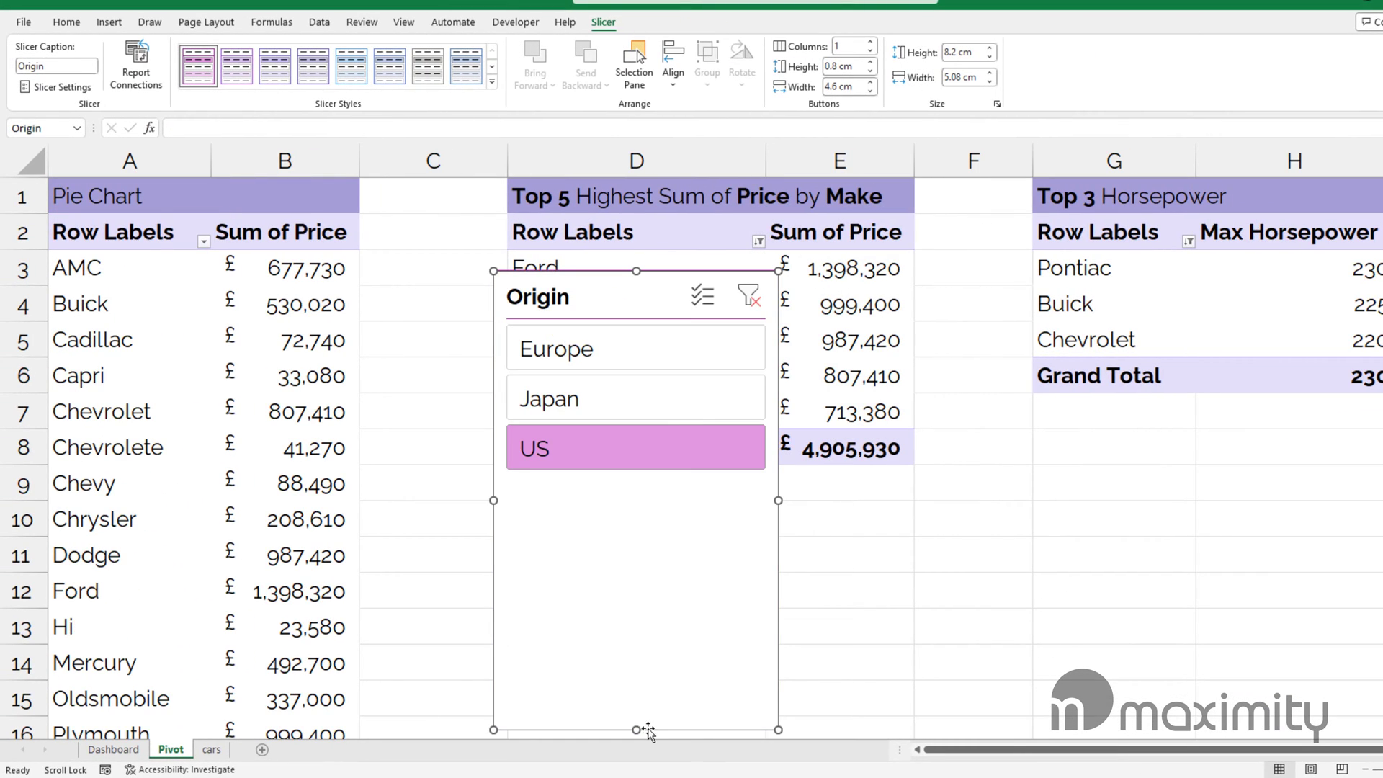
{"action": "left_click_drag", "start_coordinate": [636, 729], "coordinate": [637, 486]}
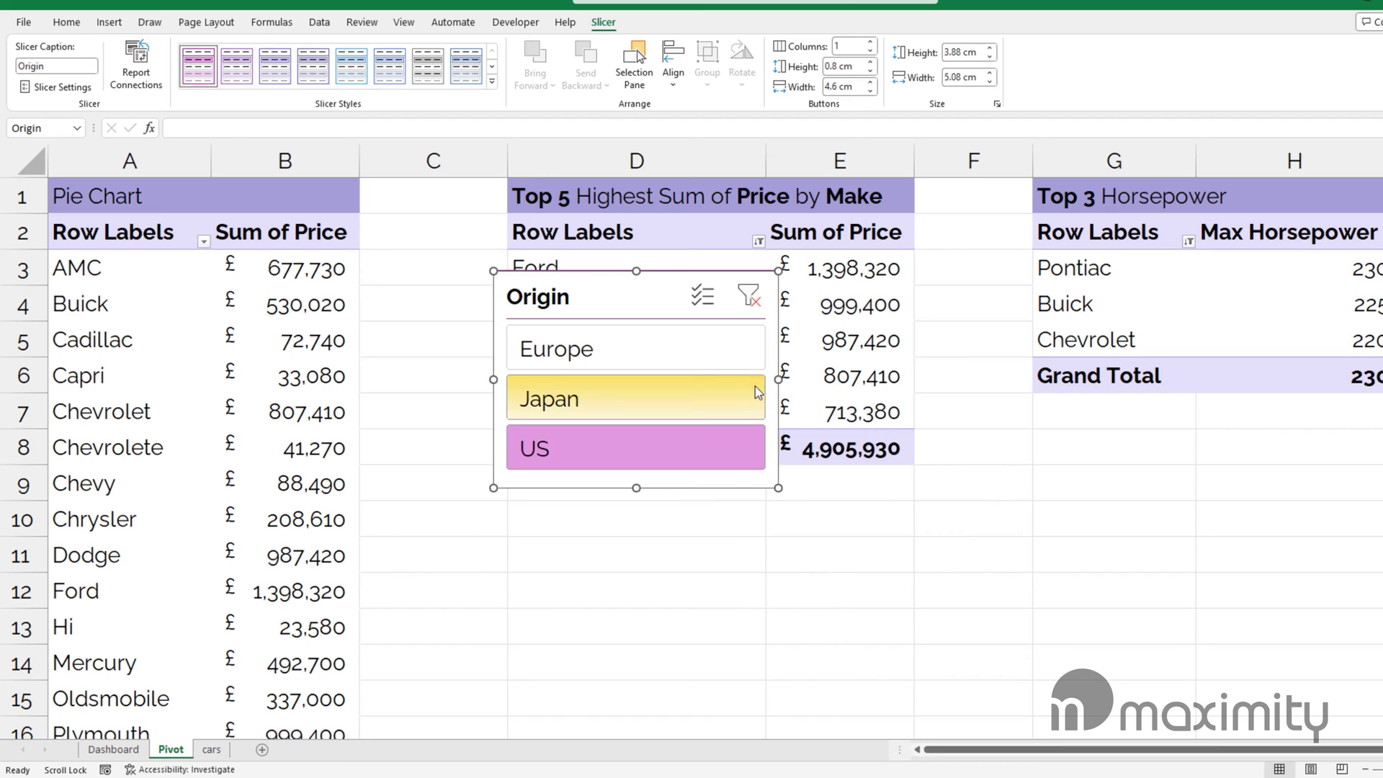
{"action": "left_click_drag", "start_coordinate": [642, 300], "coordinate": [727, 532]}
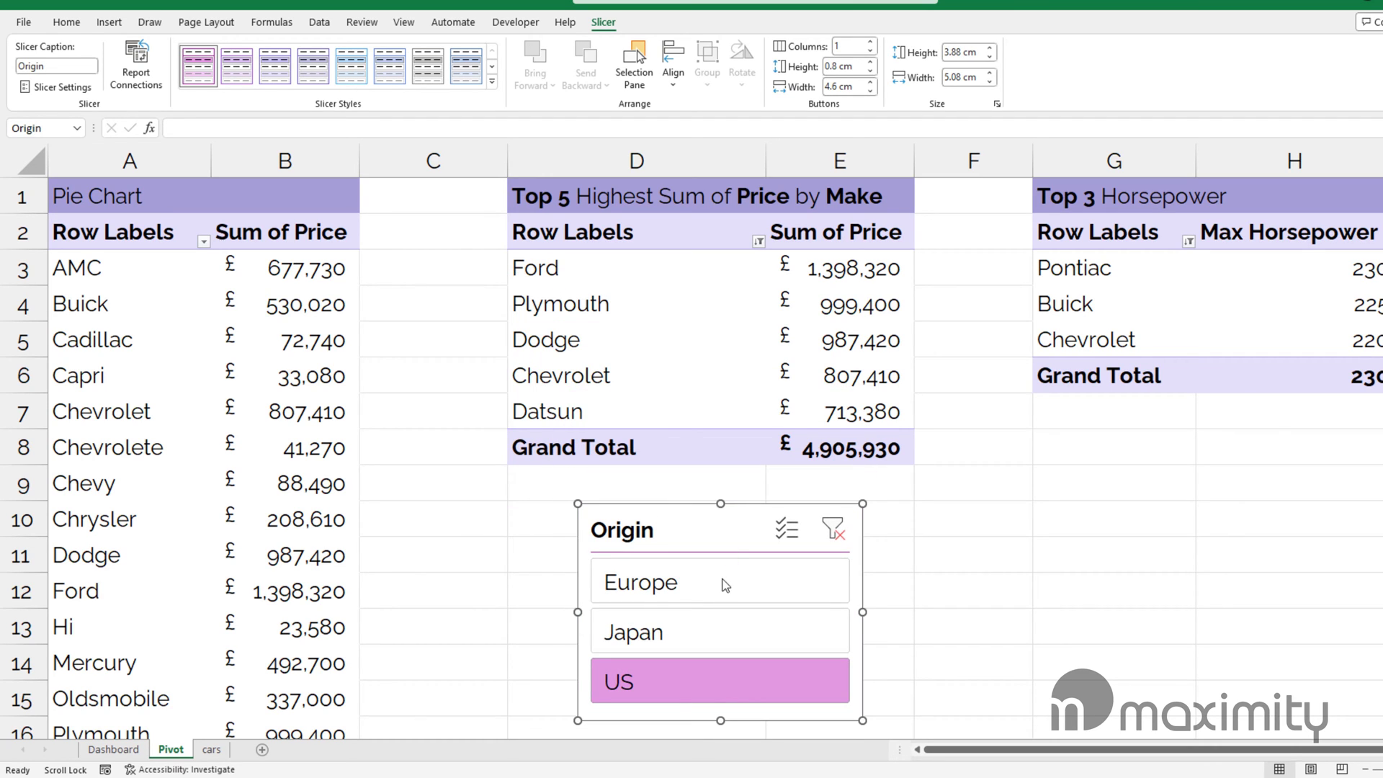
Step: Test the Origin slicer on Europe, Japan, US, then Europe and Japan
{"action": "left_click", "coordinate": [724, 584]}
{"action": "left_click", "coordinate": [727, 627]}
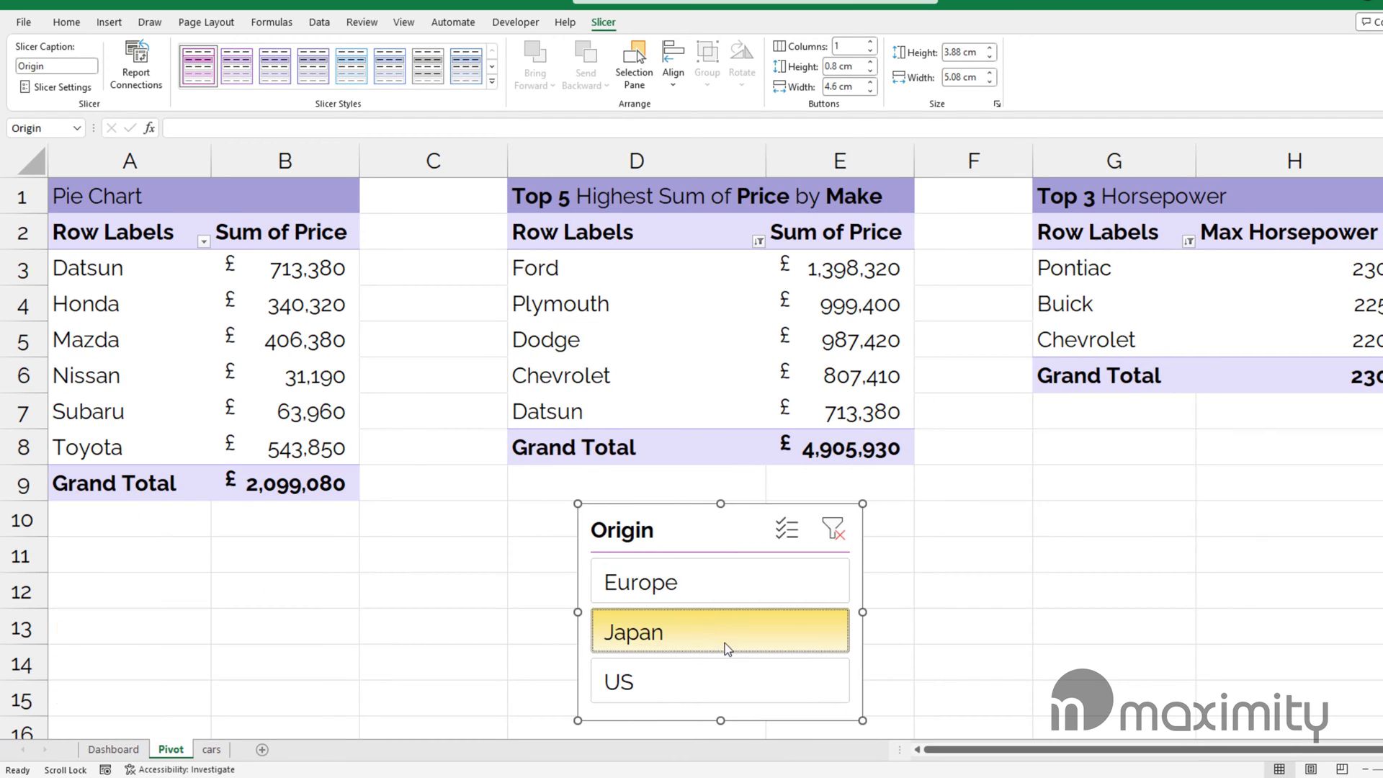
{"action": "left_click", "coordinate": [718, 672]}
{"action": "left_click", "coordinate": [729, 581]}
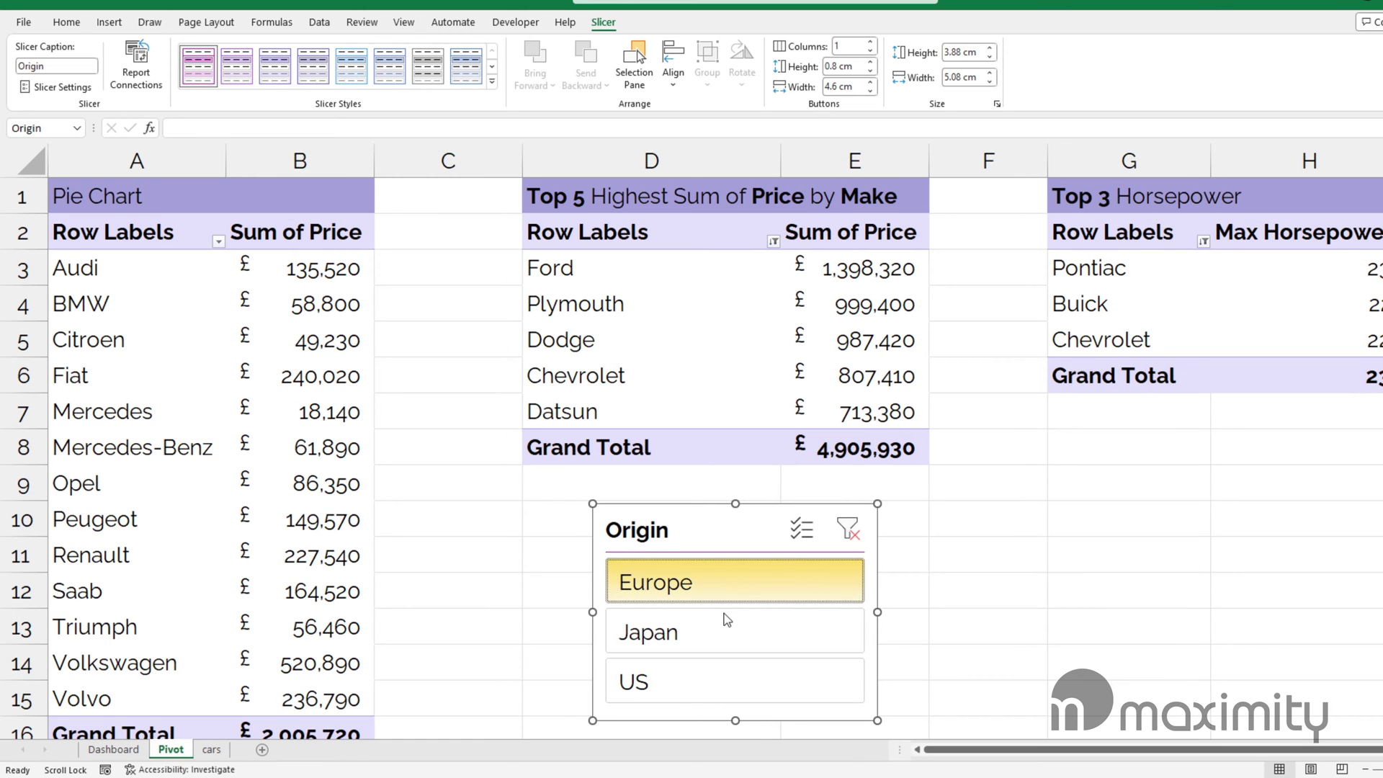
{"action": "left_click", "coordinate": [726, 626]}
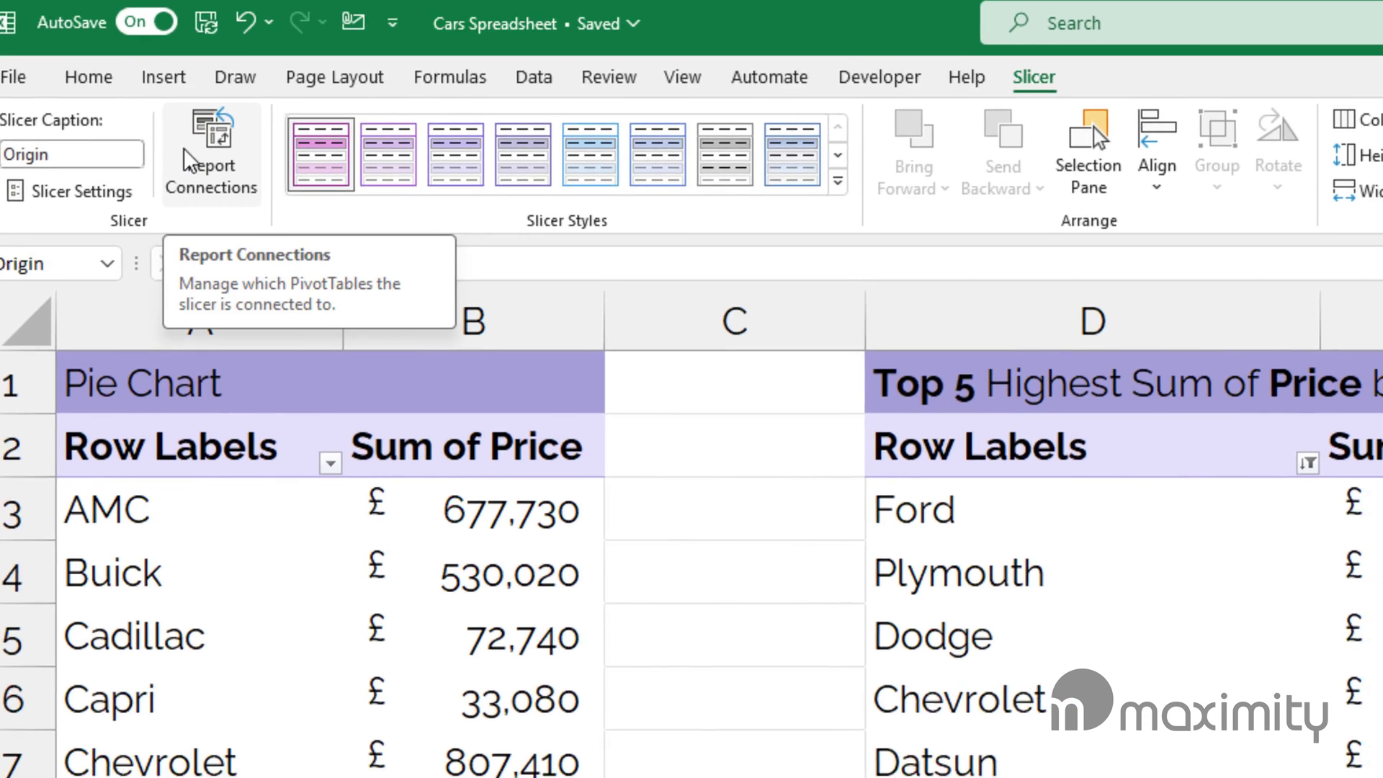
Step: Connect the Origin slicer to PivotTable2 and PivotTable3 as well
{"action": "left_click", "coordinate": [189, 160]}
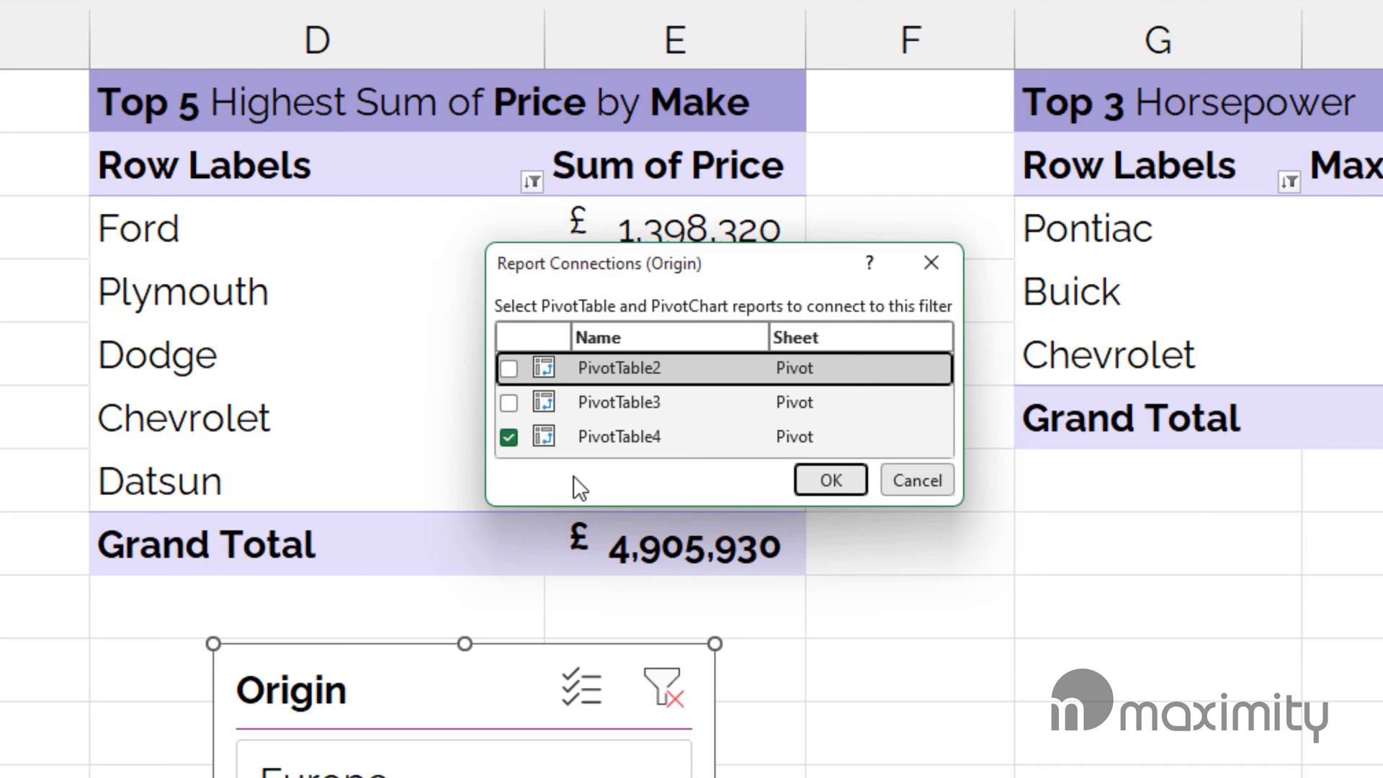
{"action": "left_click", "coordinate": [509, 403]}
{"action": "left_click", "coordinate": [508, 369]}
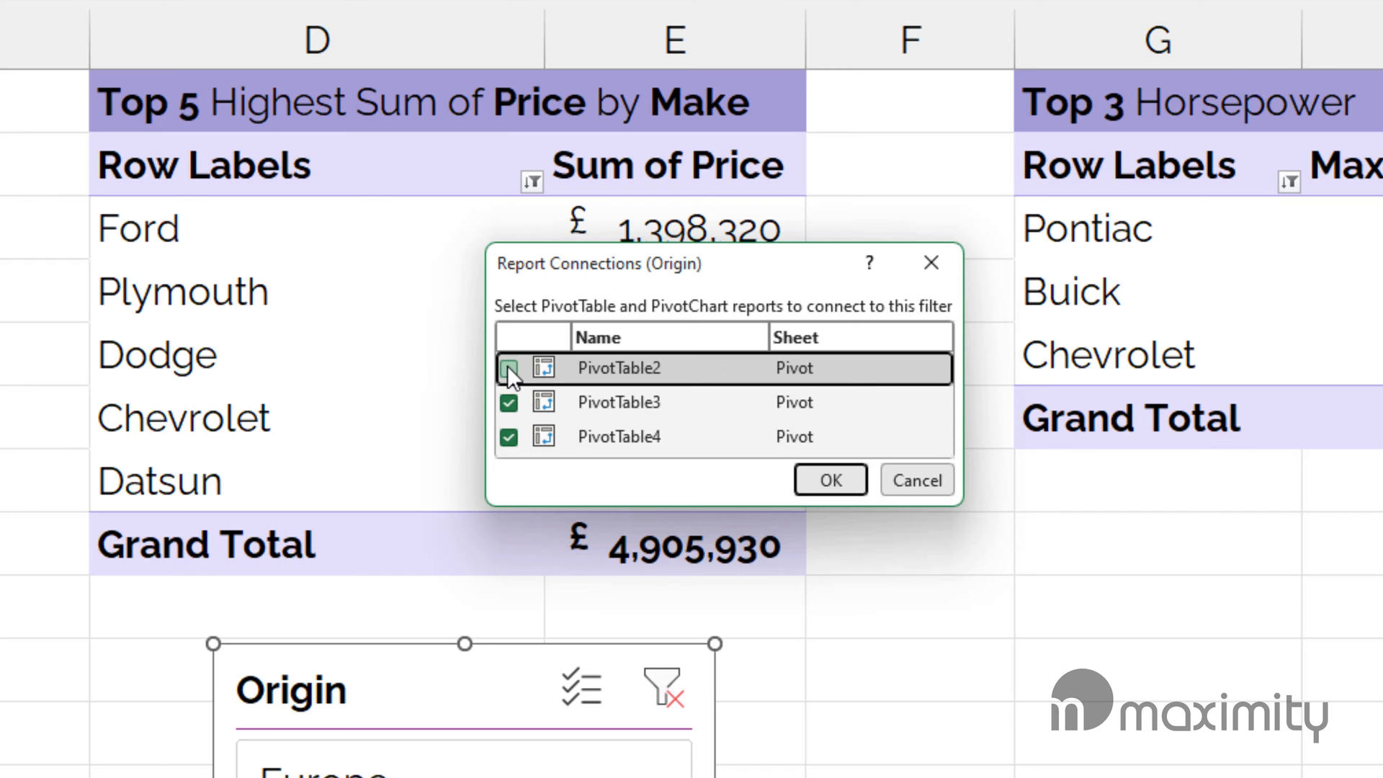
{"action": "left_click", "coordinate": [800, 476]}
Step: Filter all pivot tables to Europe, then Japan, and cut the Origin slicer
{"action": "left_click", "coordinate": [753, 591]}
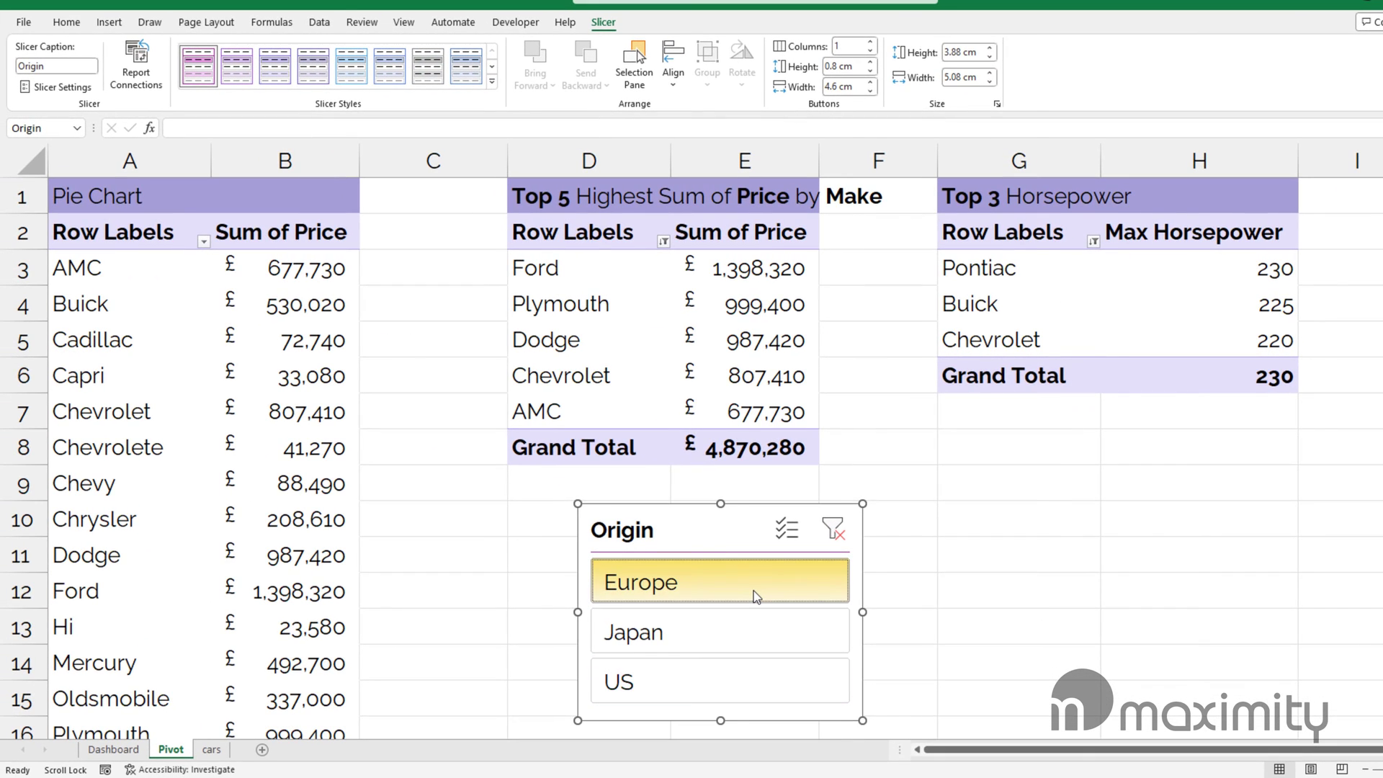
{"action": "left_click", "coordinate": [753, 630]}
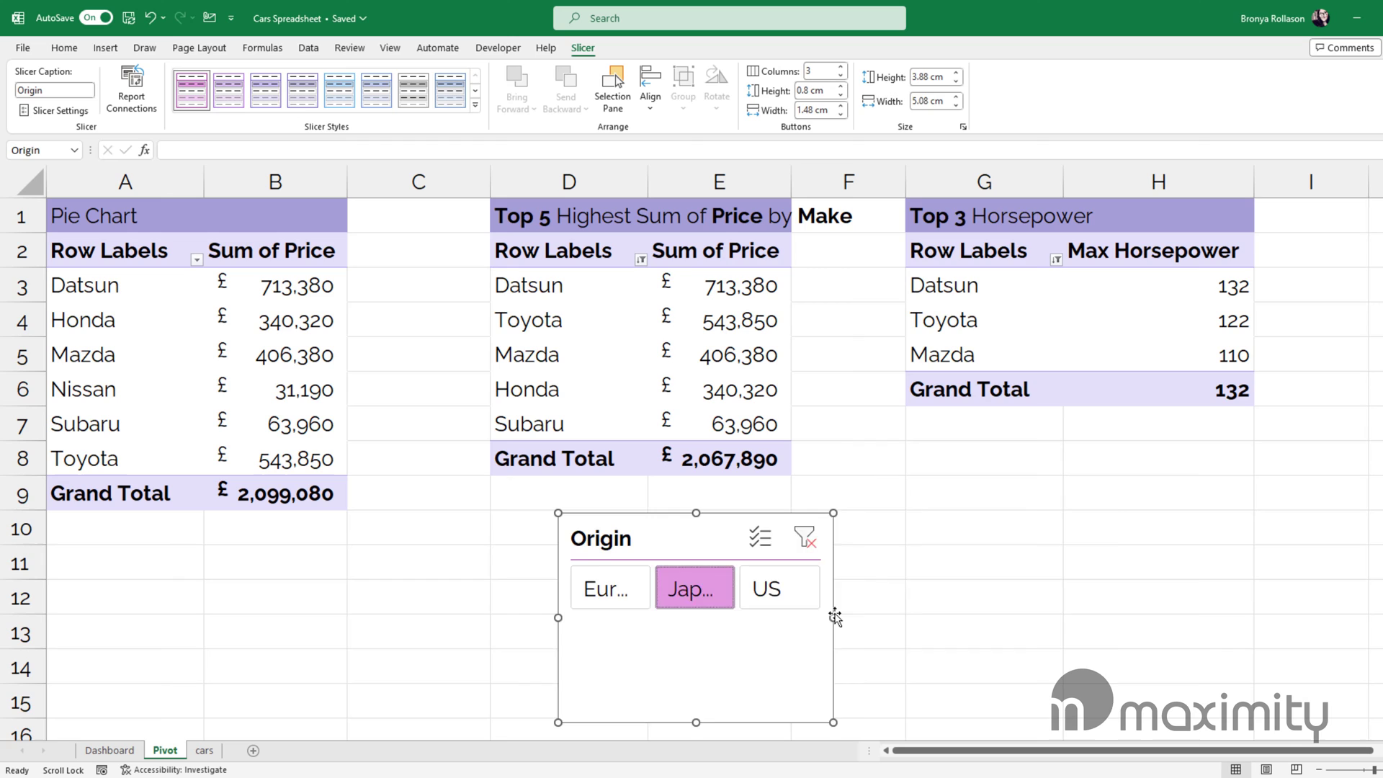
{"action": "right_click", "coordinate": [884, 532]}
{"action": "left_click", "coordinate": [921, 156]}
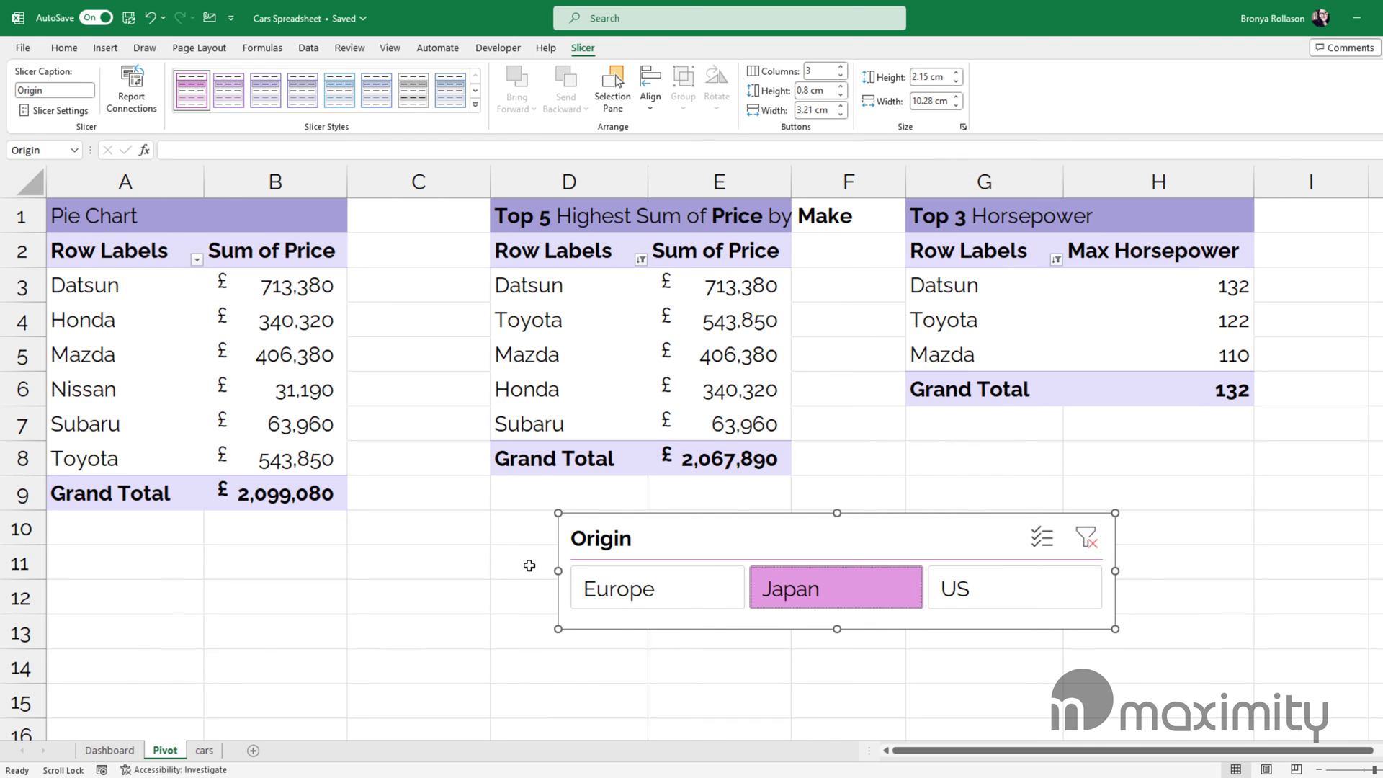
Step: Paste the Origin slicer onto the Dashboard above the horsepower chart
{"action": "left_click", "coordinate": [109, 750]}
{"action": "key", "text": "ctrl+v"}
{"action": "left_click_drag", "start_coordinate": [589, 218], "coordinate": [507, 219]}
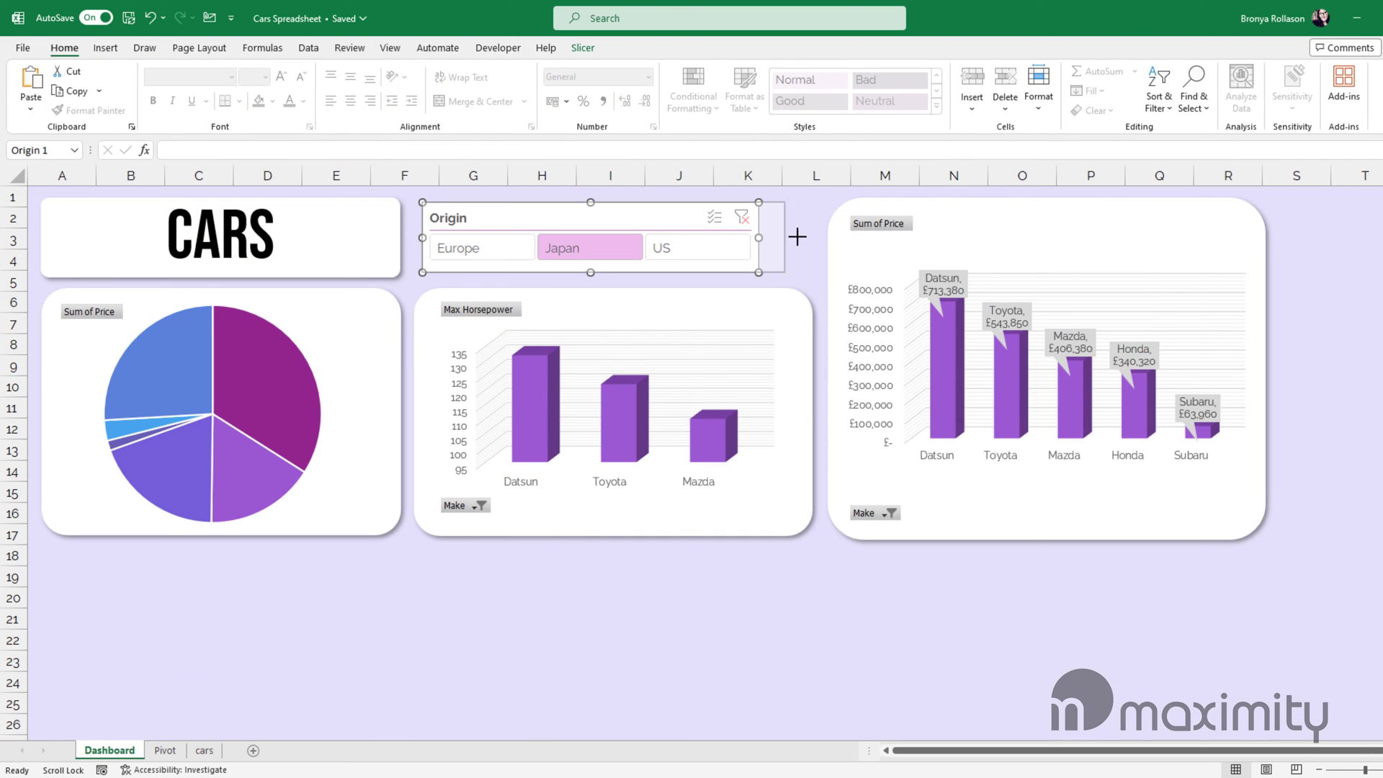
Step: Test the dashboard charts with Europe, Japan and US, ending on Europe
{"action": "left_click", "coordinate": [492, 247]}
{"action": "left_click", "coordinate": [616, 247]}
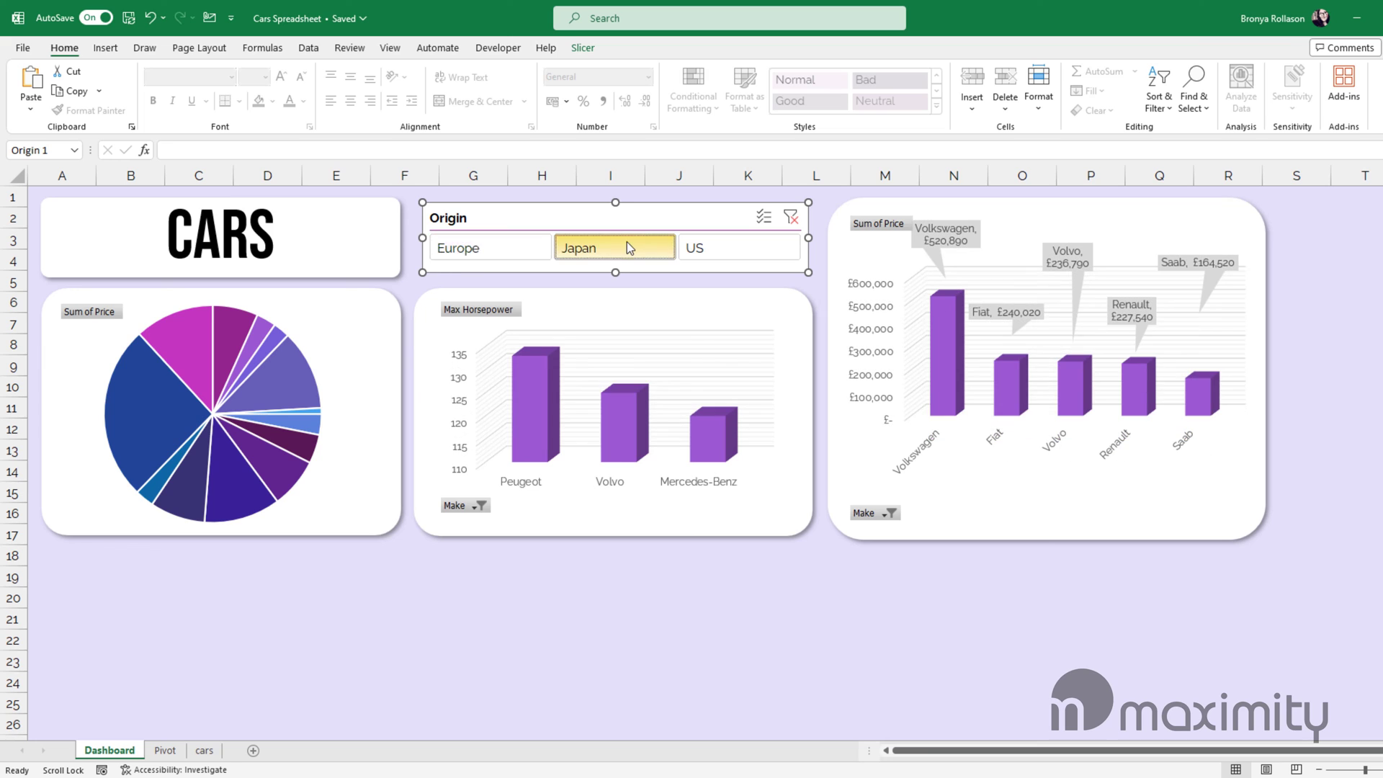
{"action": "left_click", "coordinate": [695, 248]}
{"action": "left_click", "coordinate": [510, 252]}
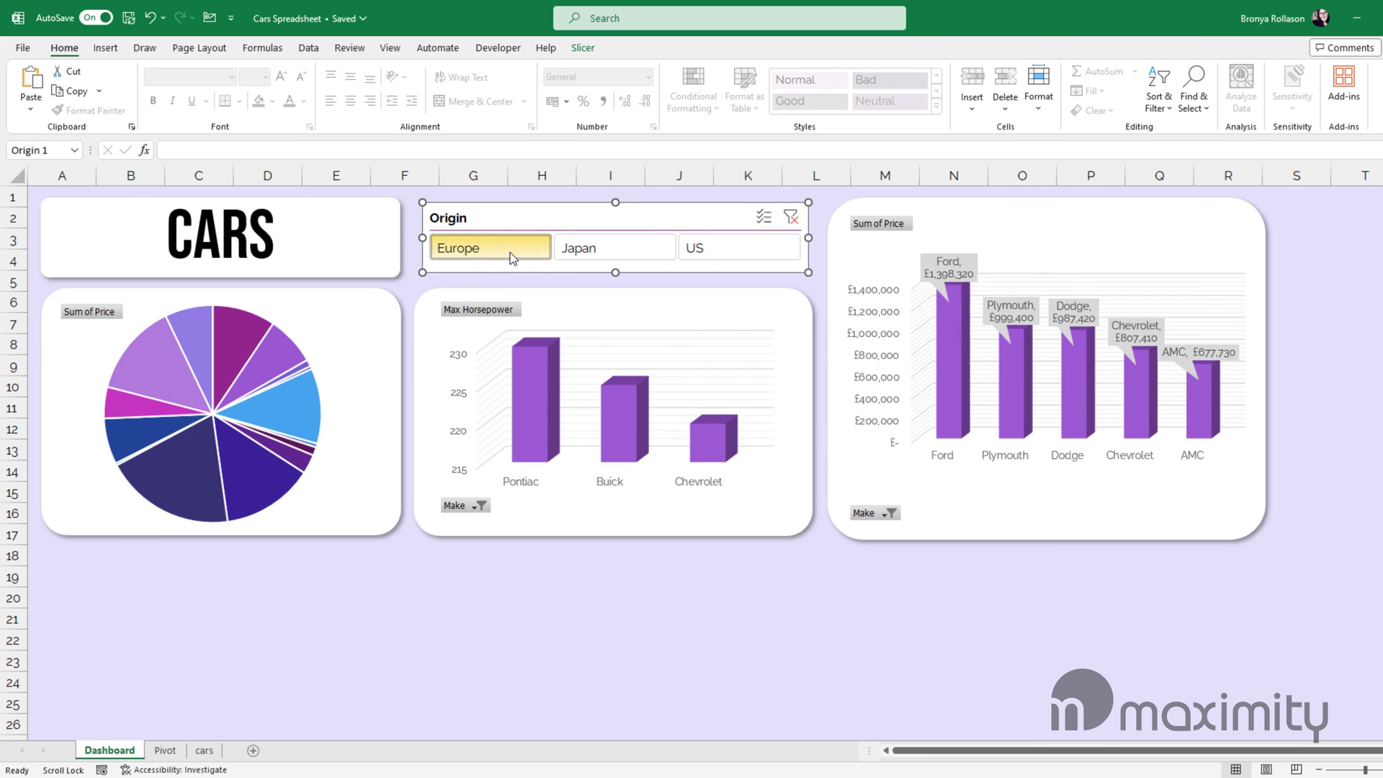